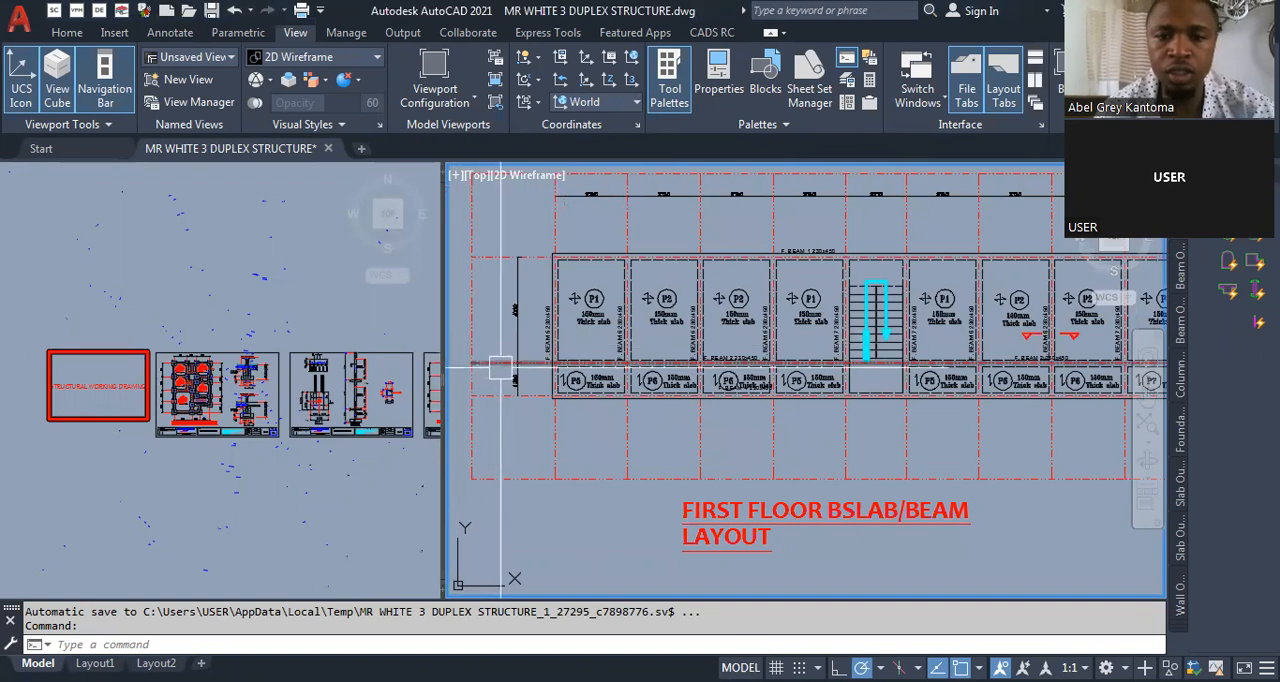
- Copy the solid blue column square from the foundation plan to the beam intersections of the first floor slab/beam layout
scroll(530, 400, up, 2)
scroll(517, 405, down, 3)
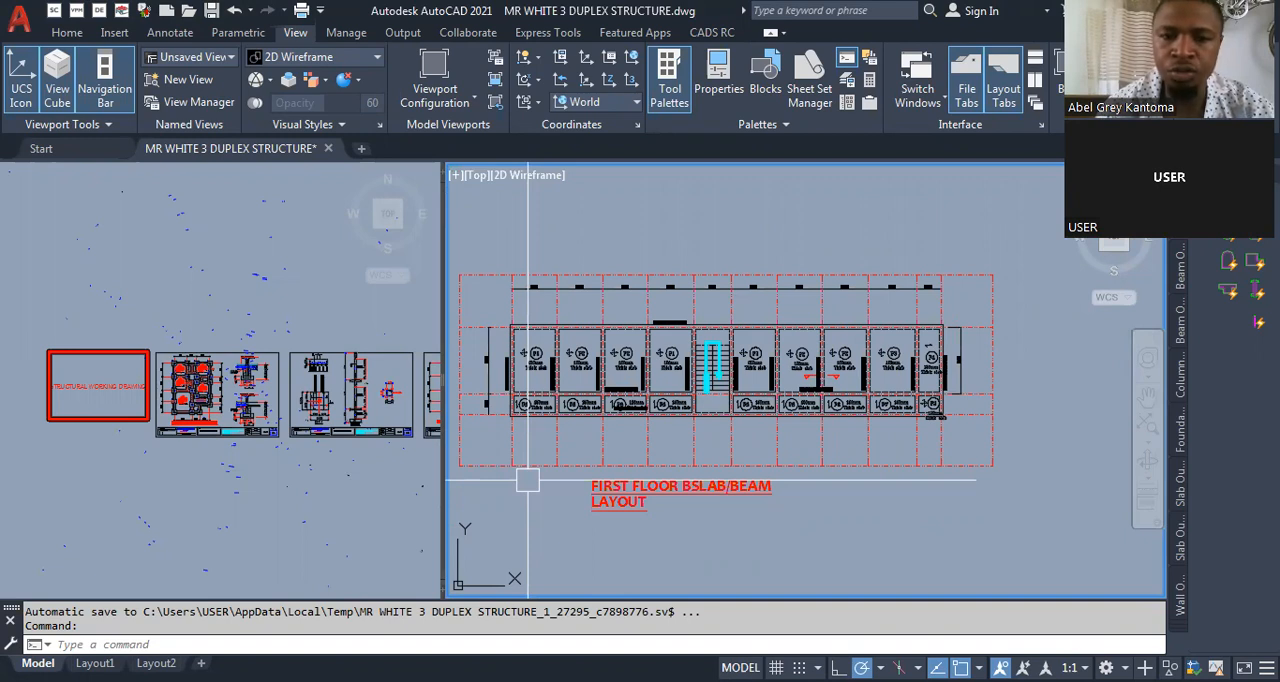
click(266, 508)
scroll(258, 403, up, 6)
scroll(258, 403, up, 4)
scroll(258, 403, down, 2)
click(562, 365)
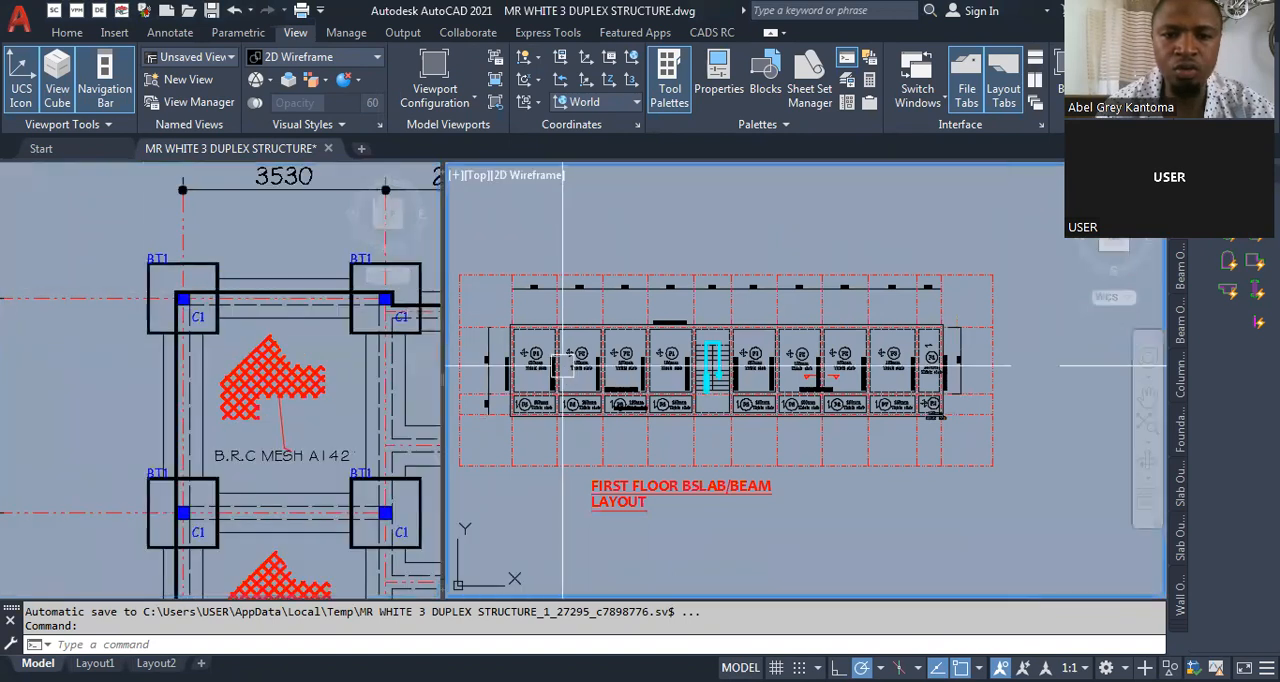
scroll(506, 337, up, 8)
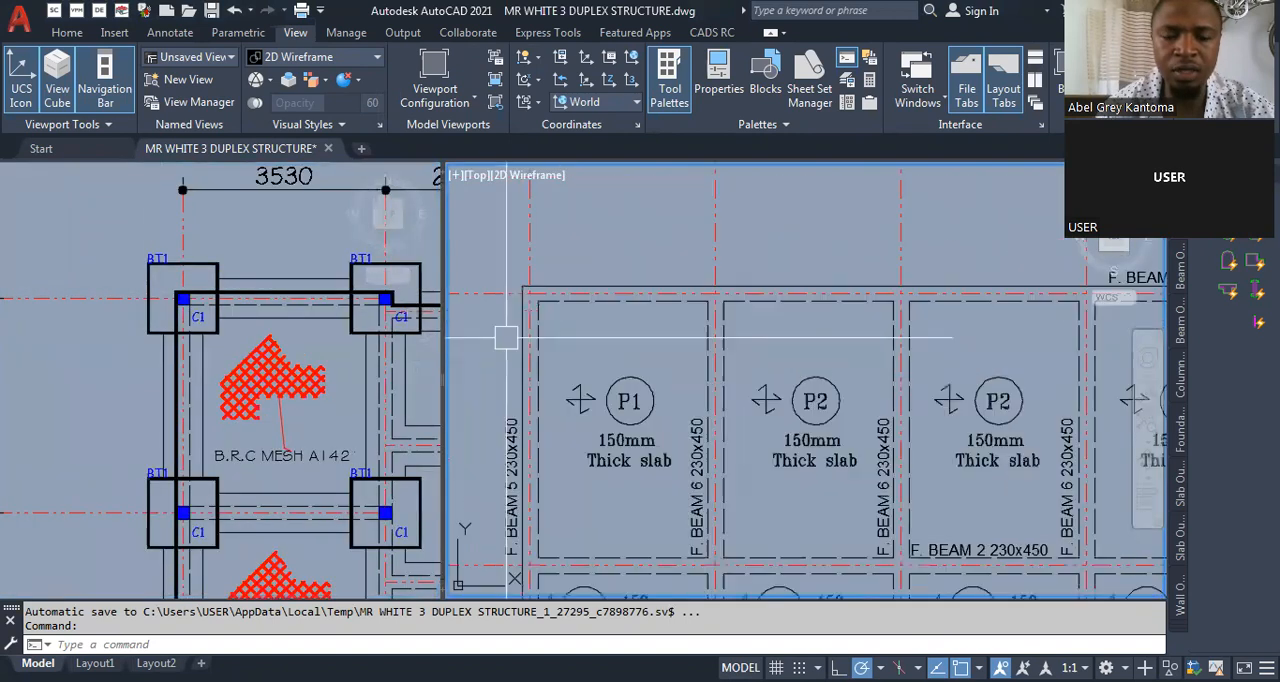
click(171, 320)
scroll(170, 315, up, 4)
text(co)
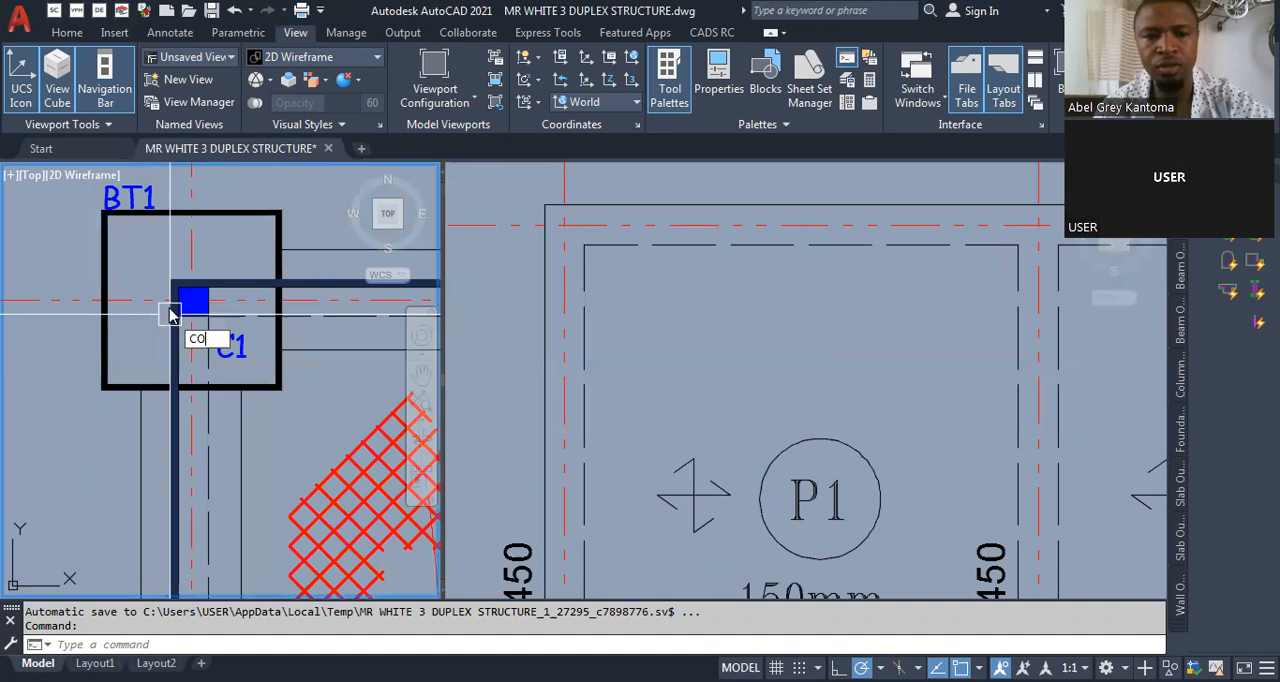
key(Return)
key(Escape)
key(Escape)
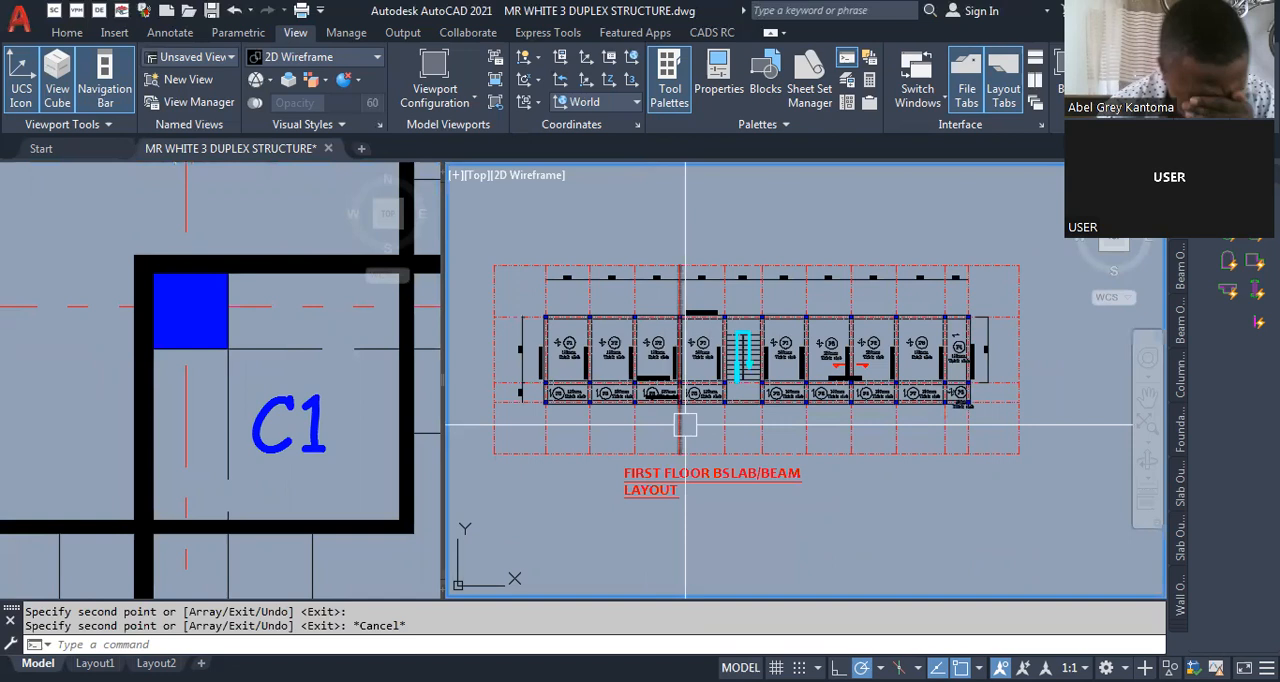
- Erase the two unnumbered red section marks between the P2 panels of the first floor slab/beam layout
scroll(685, 422, down, 2)
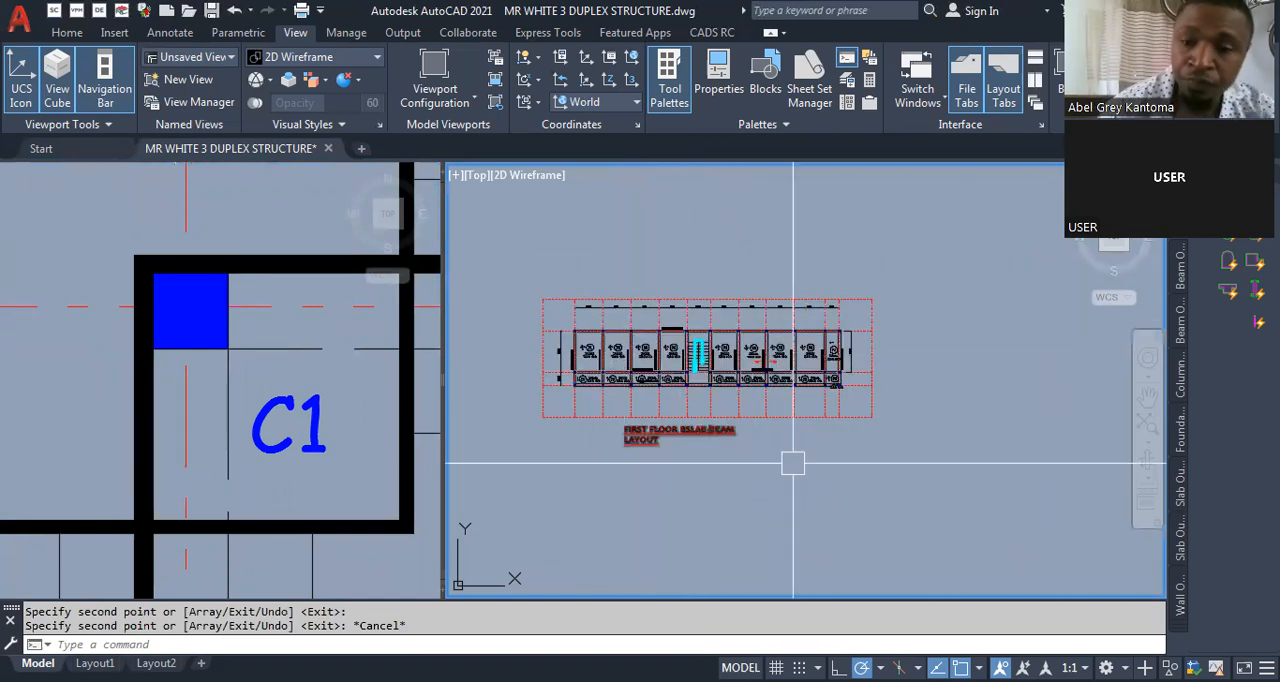
scroll(790, 356, up, 5)
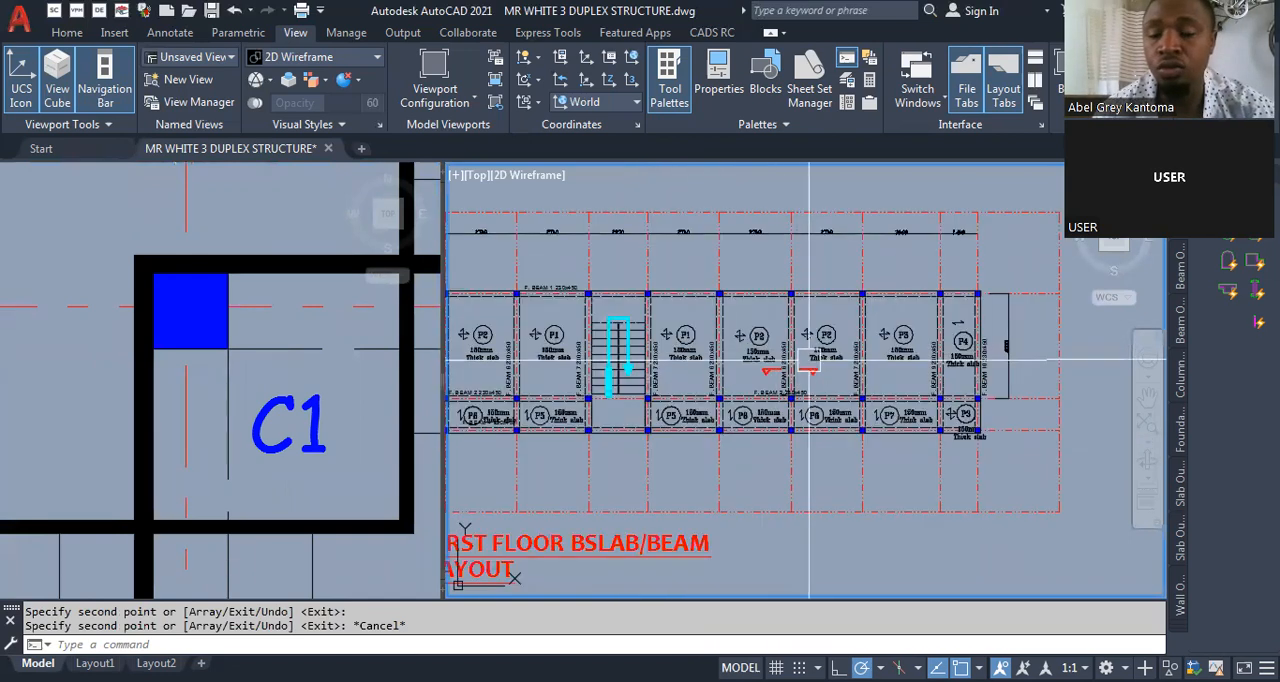
scroll(813, 355, up, 3)
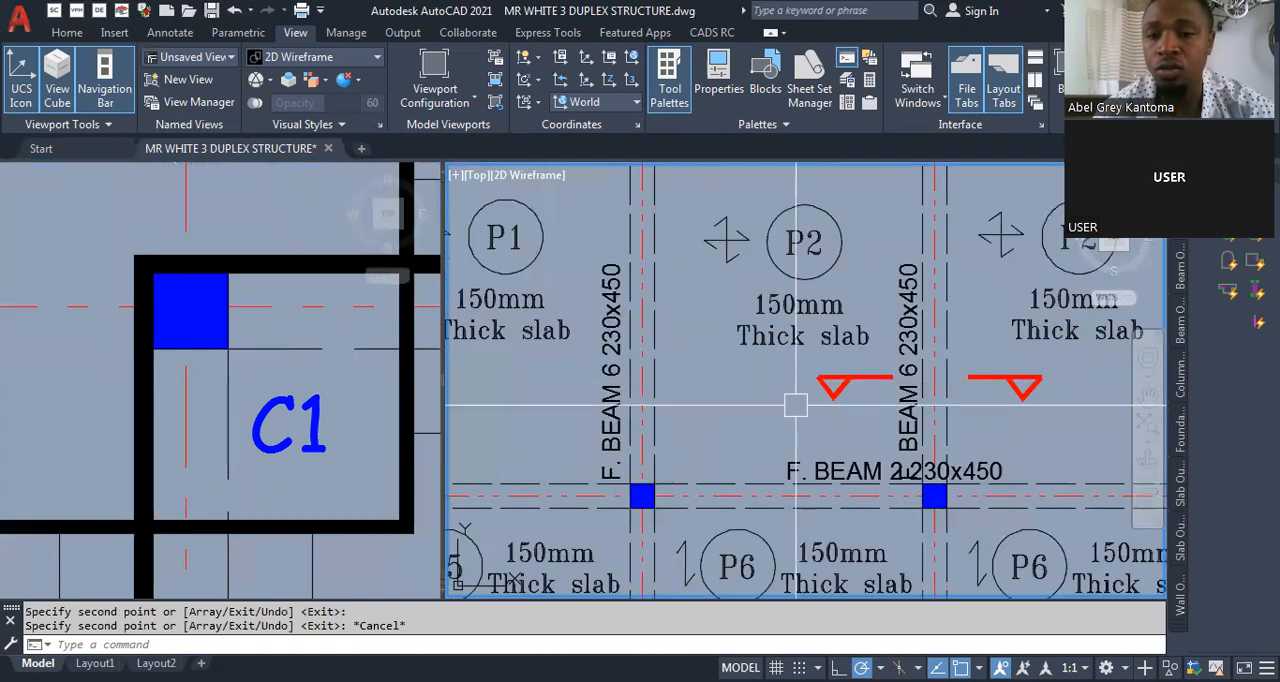
scroll(692, 331, down, 2)
scroll(790, 360, up, 4)
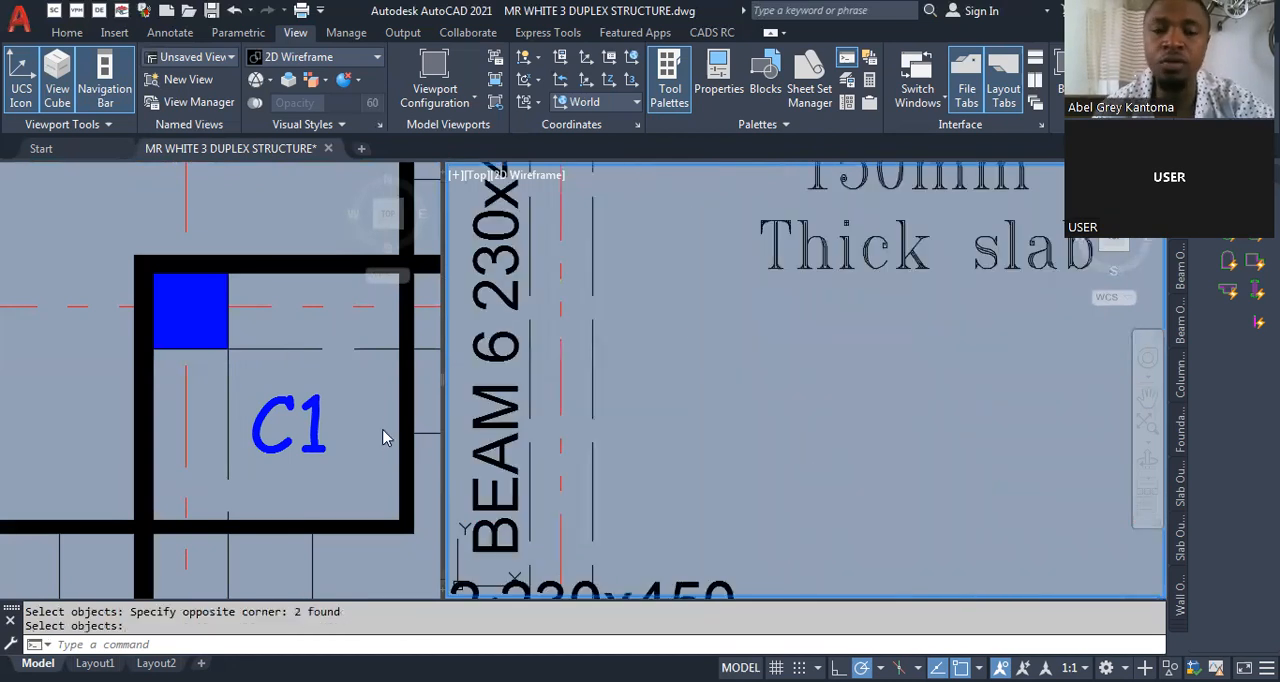
- Copy the numbered section 1 marks from the reference floor layout across F. BEAM 7, between panels P2 and P3
click(194, 338)
scroll(193, 336, down, 10)
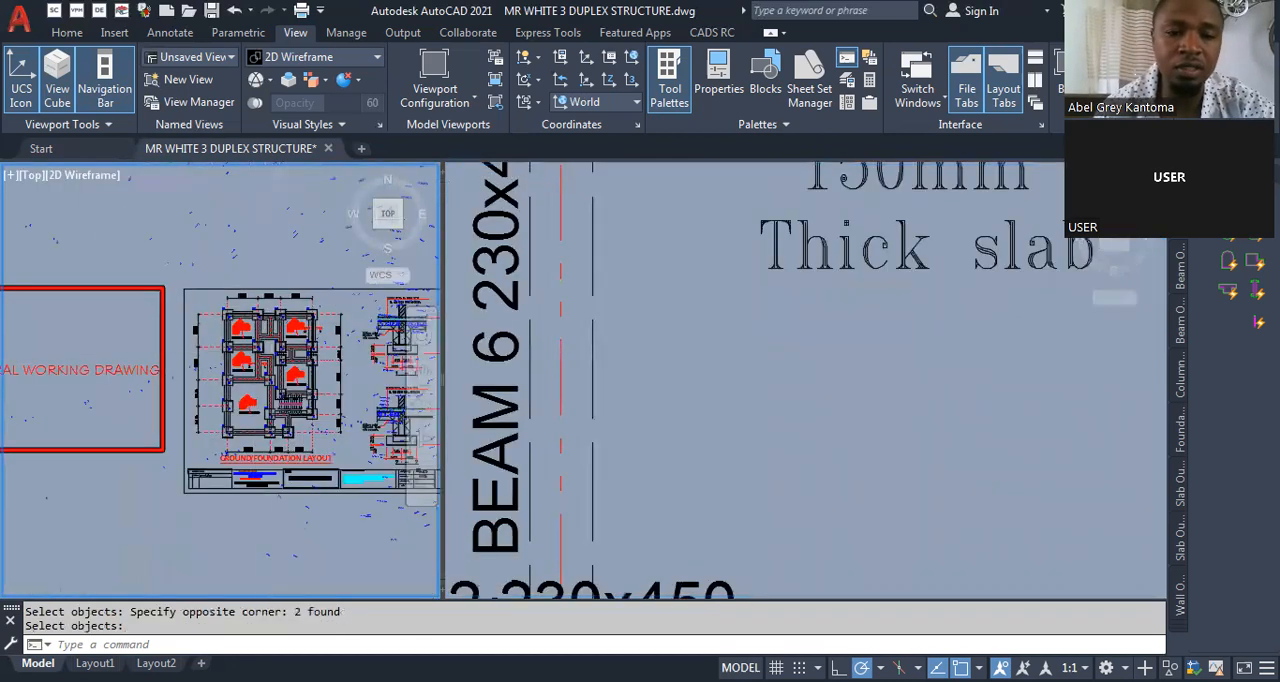
scroll(279, 325, down, 4)
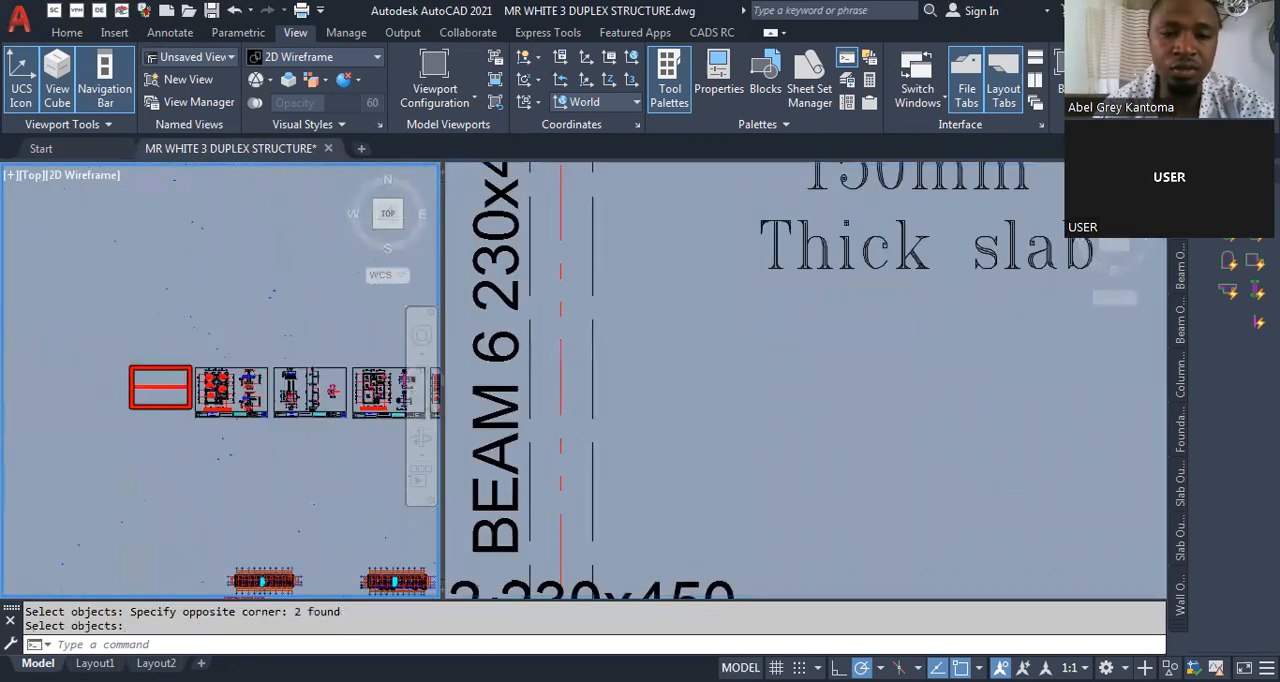
scroll(279, 325, up, 8)
scroll(279, 325, up, 6)
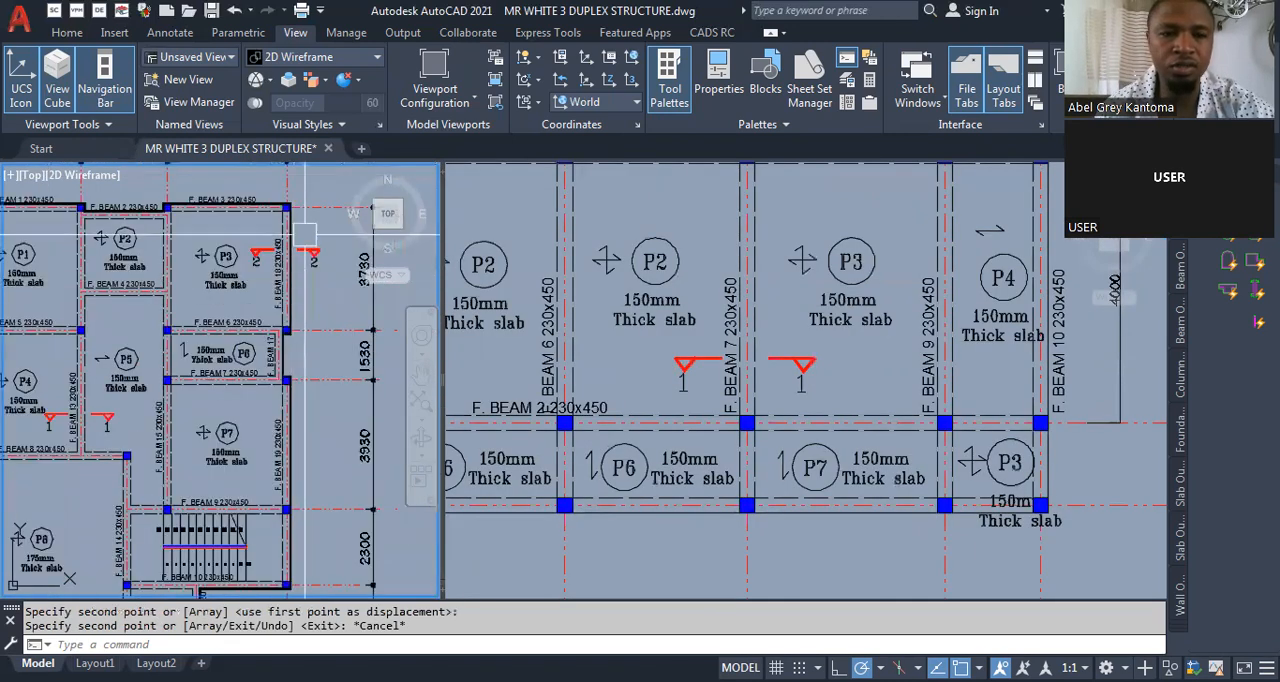
- Copy the section 2 marks at F. BEAM 18 across the end beam beside the small corner panel P3
scroll(285, 408, up, 4)
text(co)
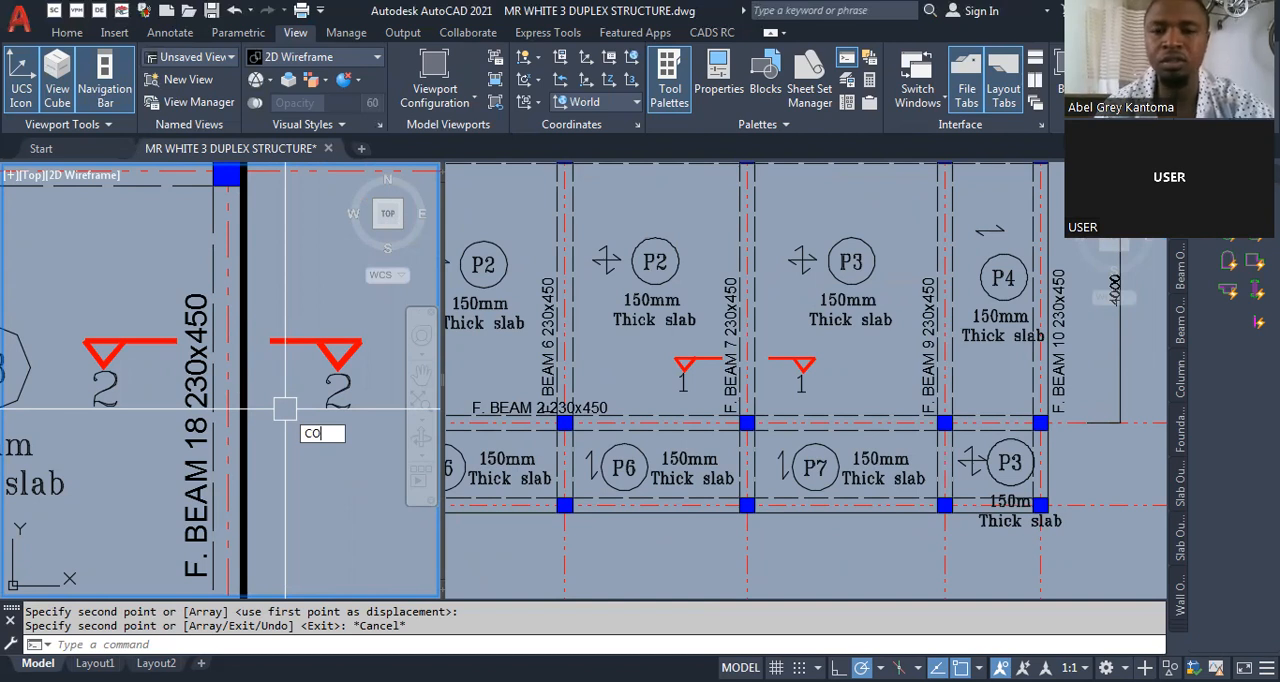
click(796, 416)
scroll(796, 416, up, 3)
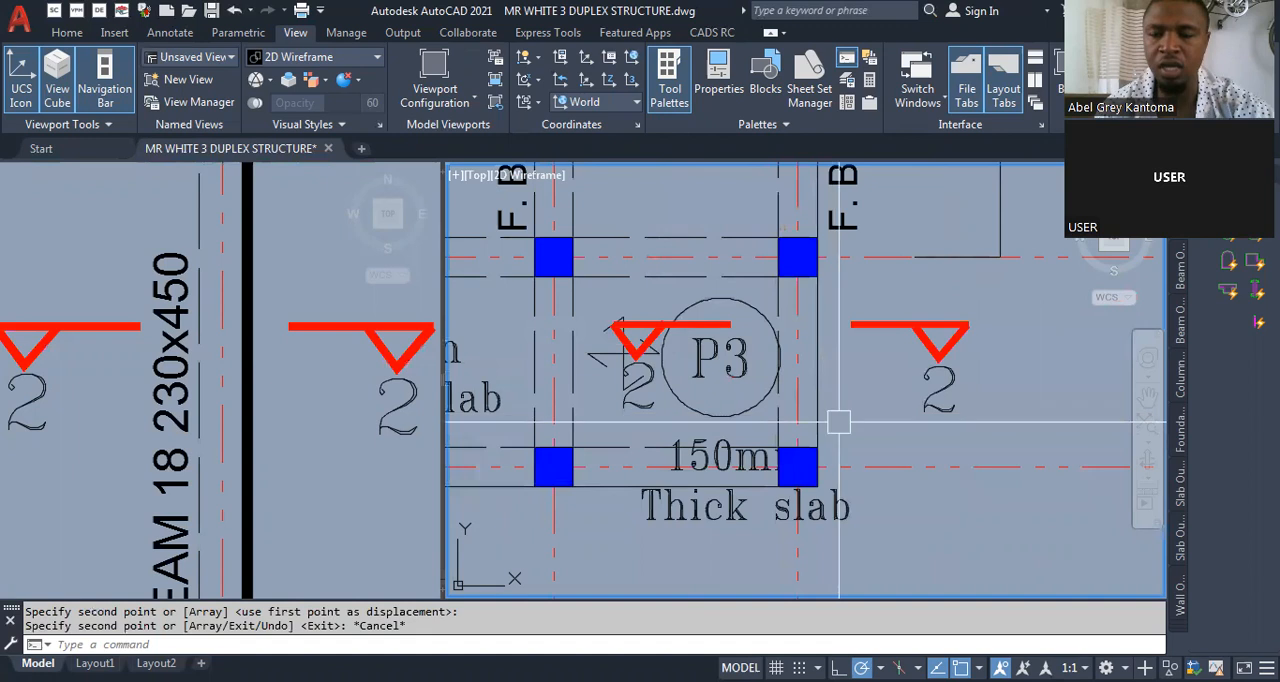
- Copy section details 1-1 and 2-2 from reference sheet 03, scale them, and move them close beside the first floor layout
scroll(760, 443, down, 4)
scroll(760, 443, down, 2)
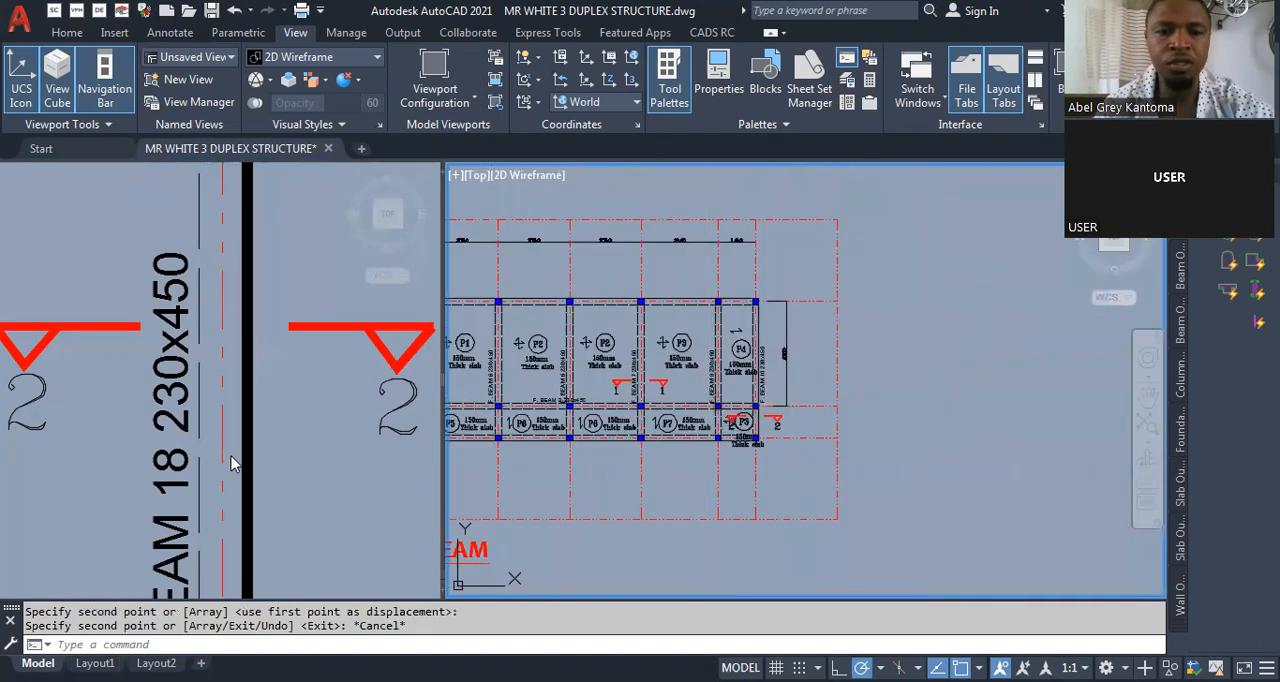
click(170, 358)
scroll(170, 358, down, 10)
scroll(206, 374, up, 4)
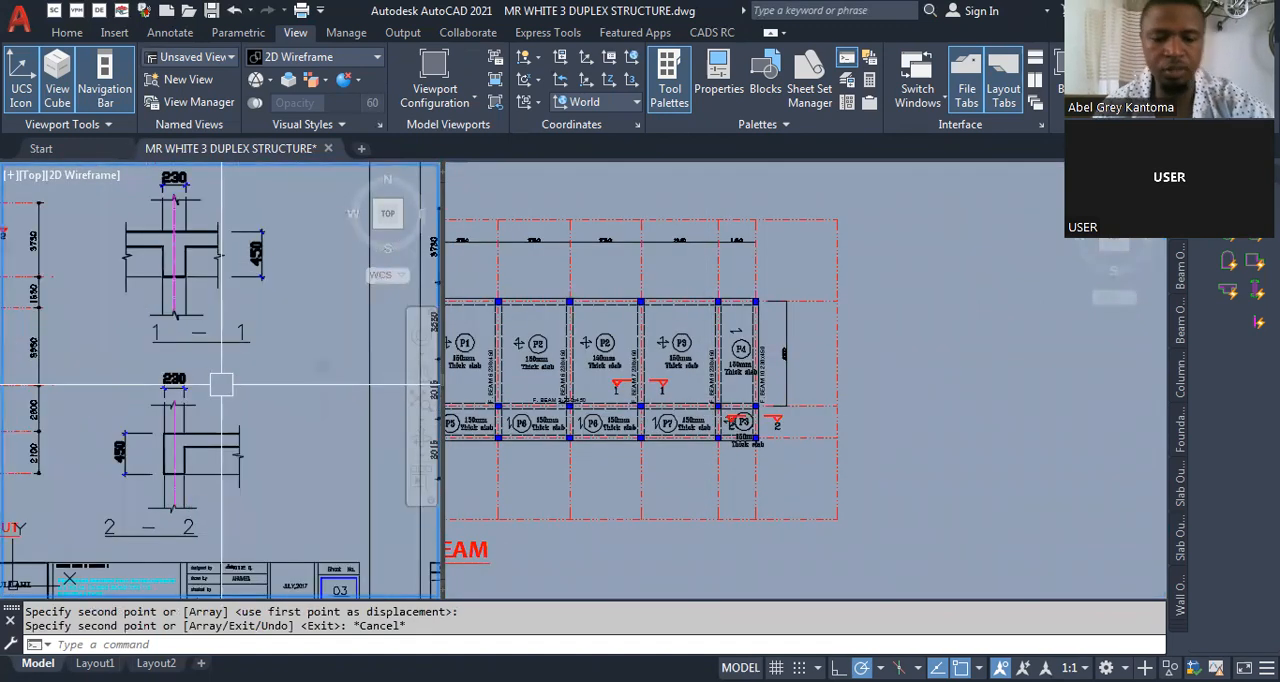
text(CO)
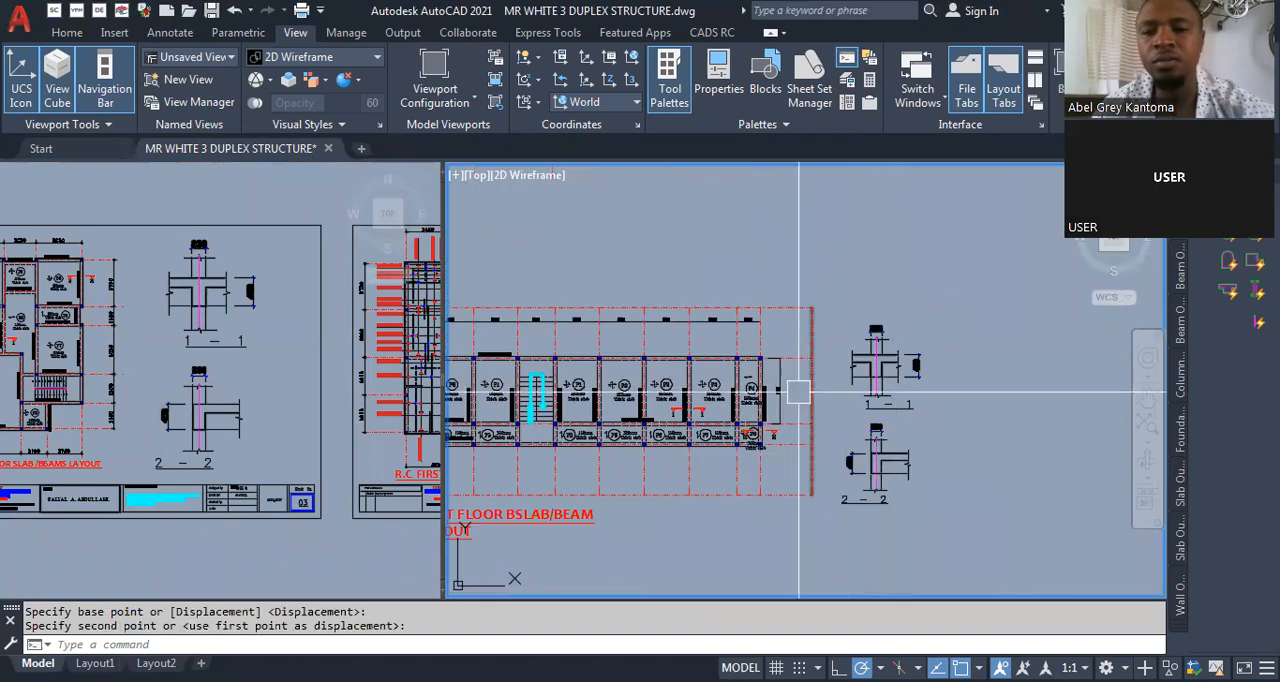
scroll(934, 357, up, 6)
scroll(934, 357, down, 5)
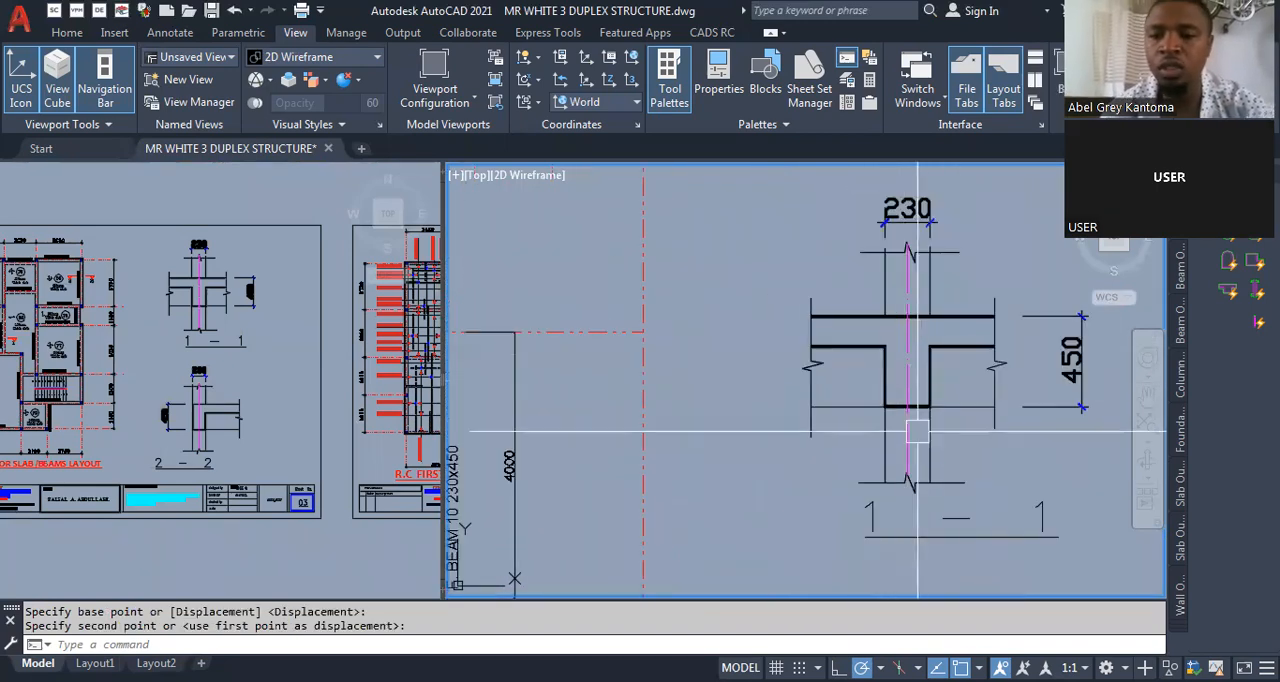
- Compare the section 1 and section 2 marks on the first floor layout with the copied section details
scroll(722, 493, up, 5)
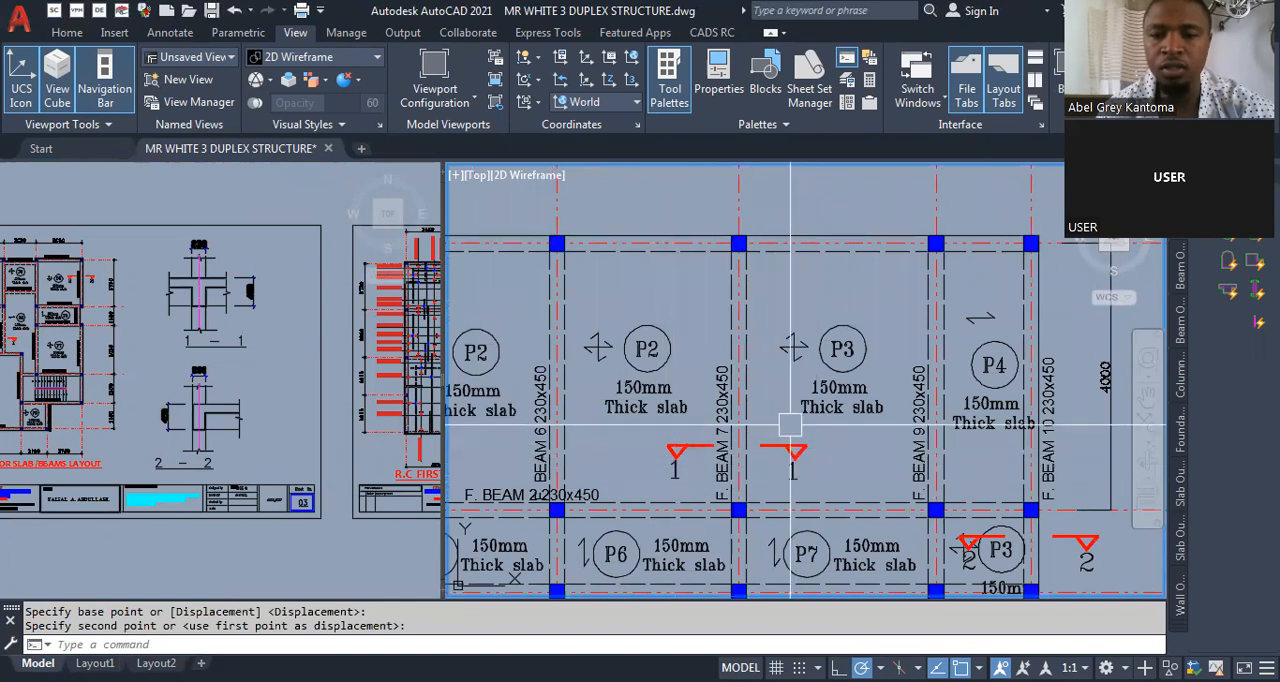
scroll(770, 452, down, 4)
scroll(884, 484, up, 2)
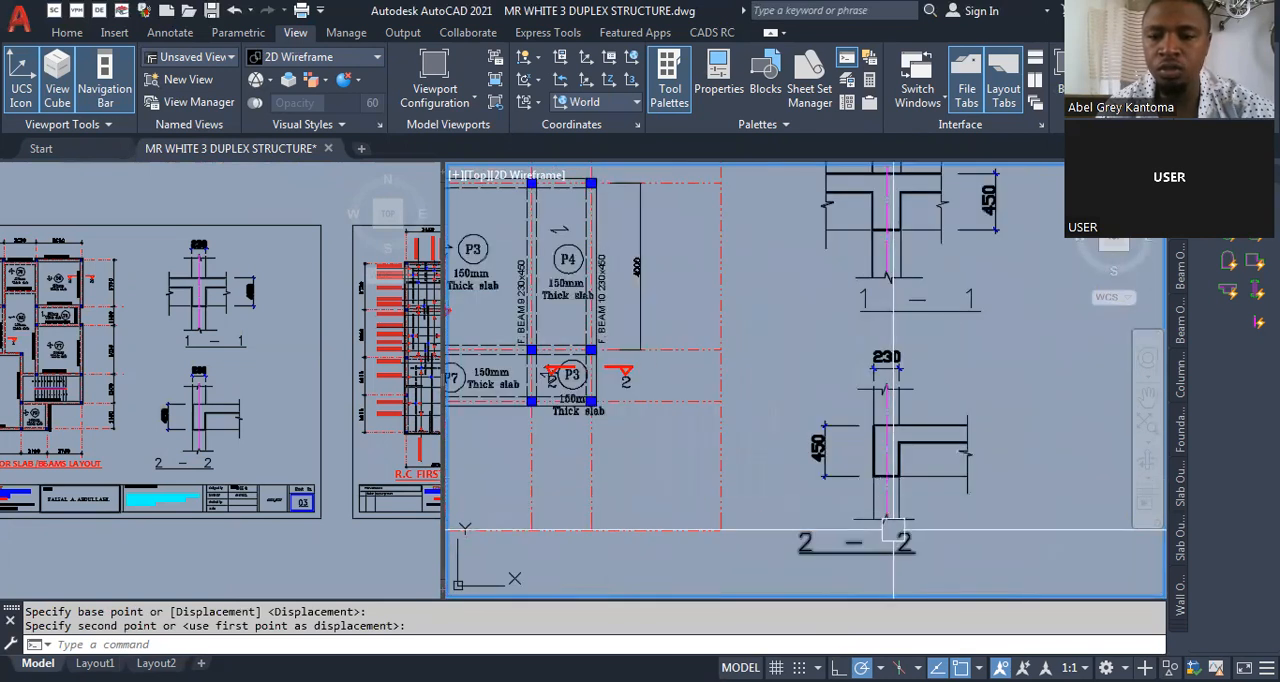
scroll(884, 460, down, 2)
scroll(693, 417, up, 6)
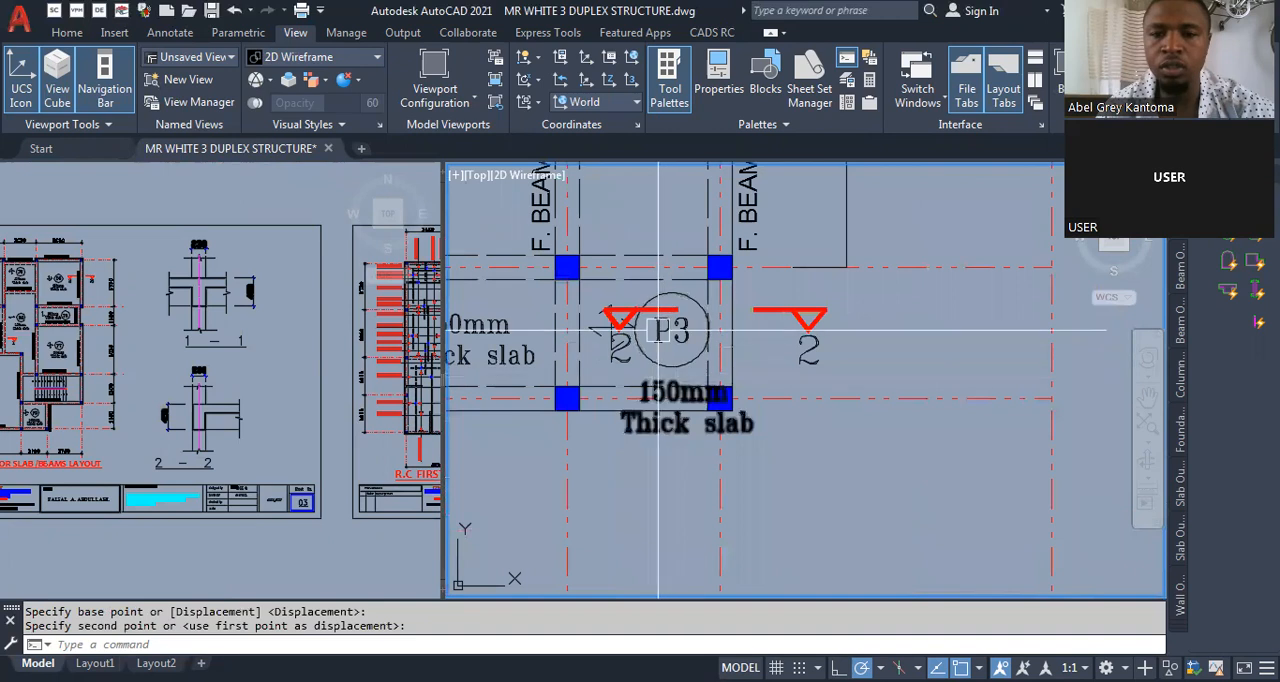
scroll(795, 330, down, 5)
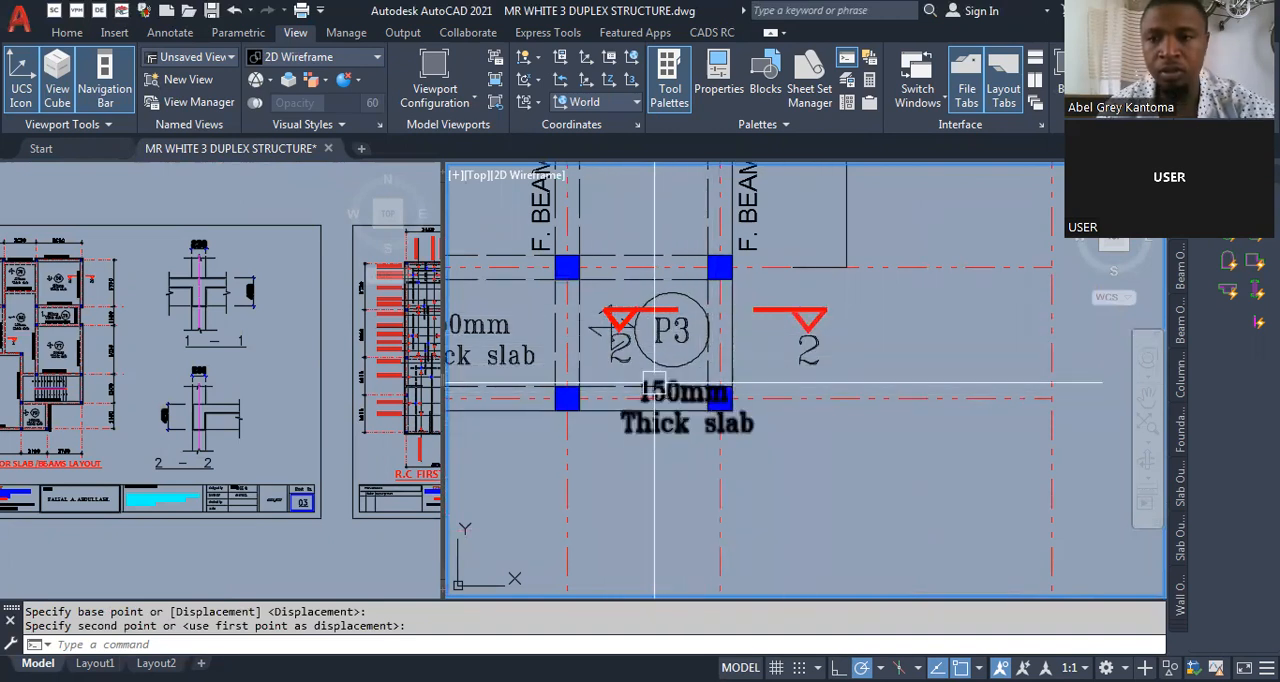
scroll(692, 356, up, 2)
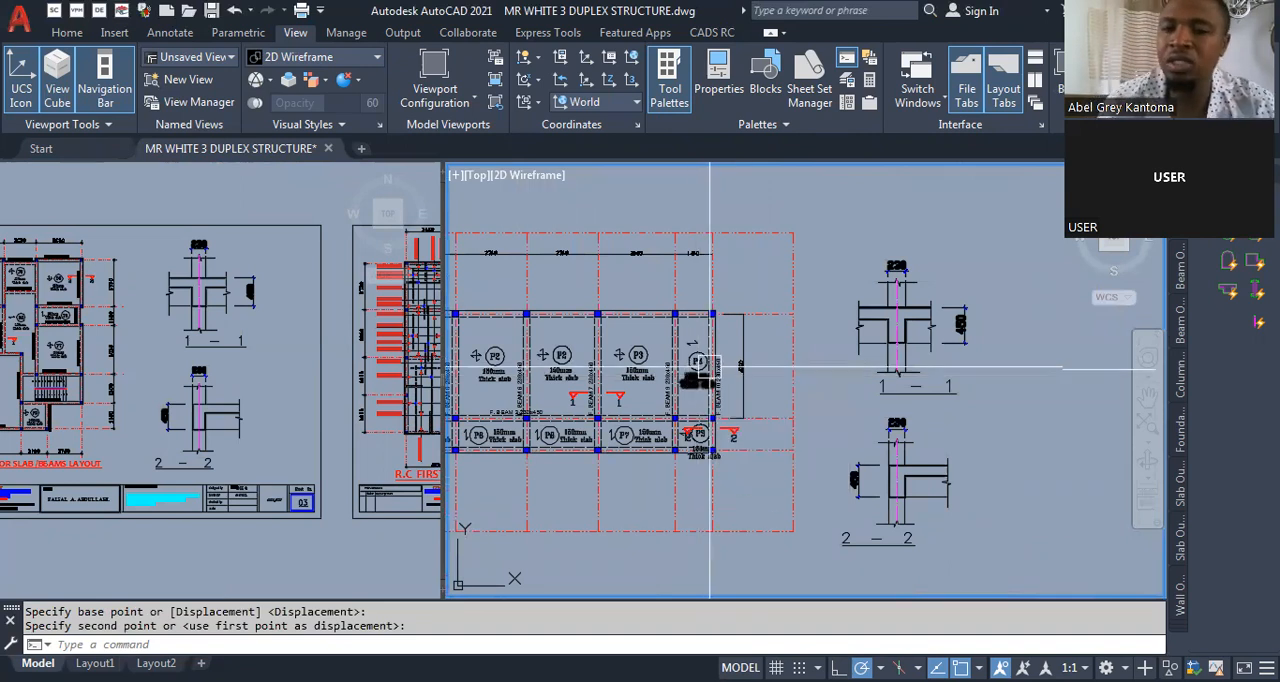
- Examine section detail 1-1, checking the slab lines, the beam outline and its width and depth dimensions
scroll(965, 335, up, 6)
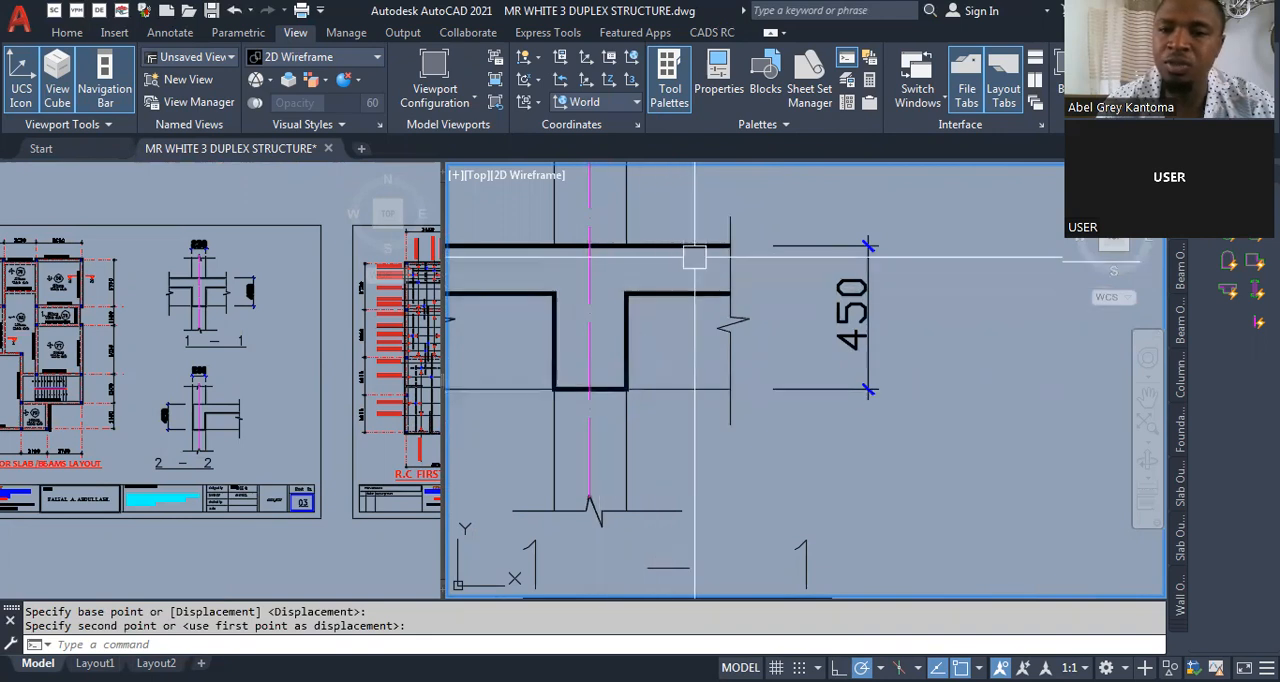
scroll(690, 262, up, 2)
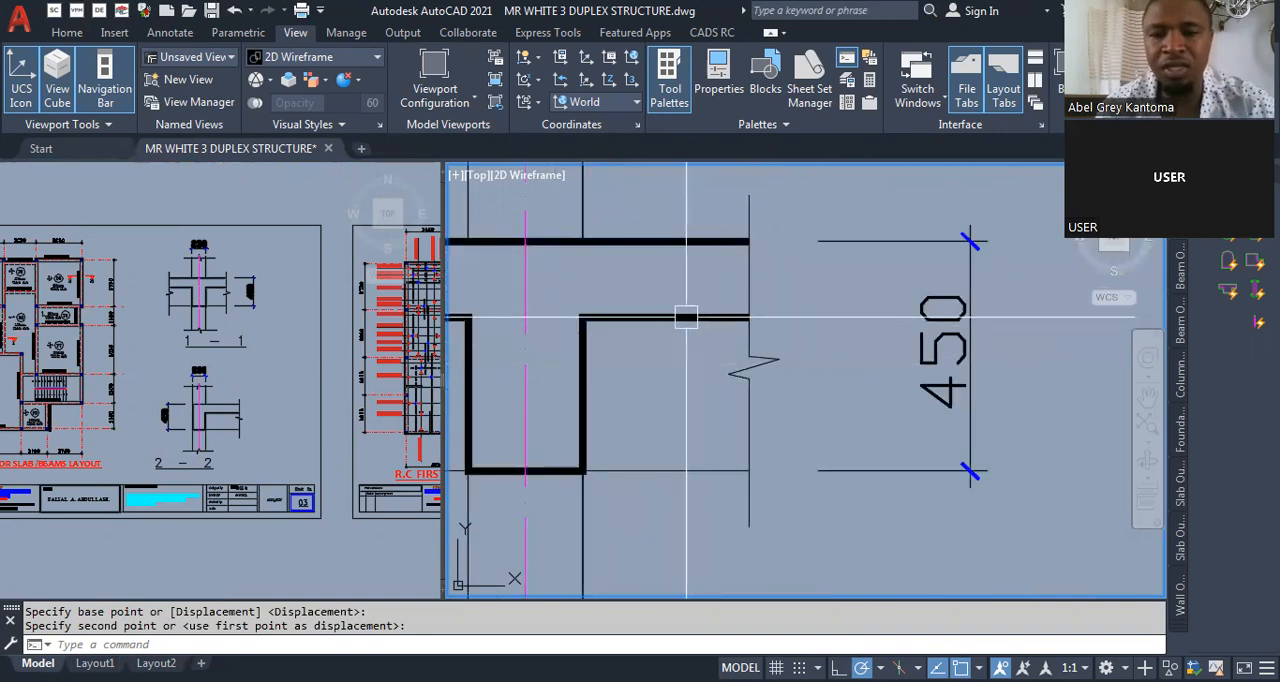
scroll(697, 243, down, 2)
scroll(606, 248, down, 2)
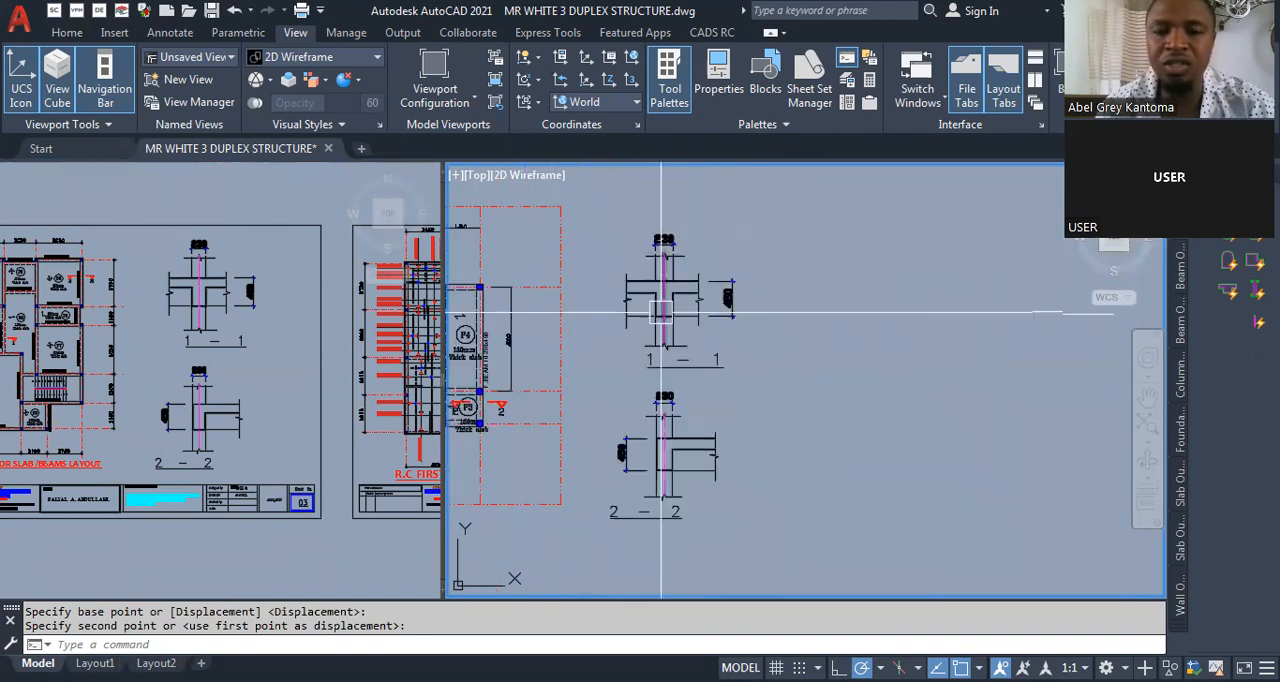
scroll(625, 307, up, 3)
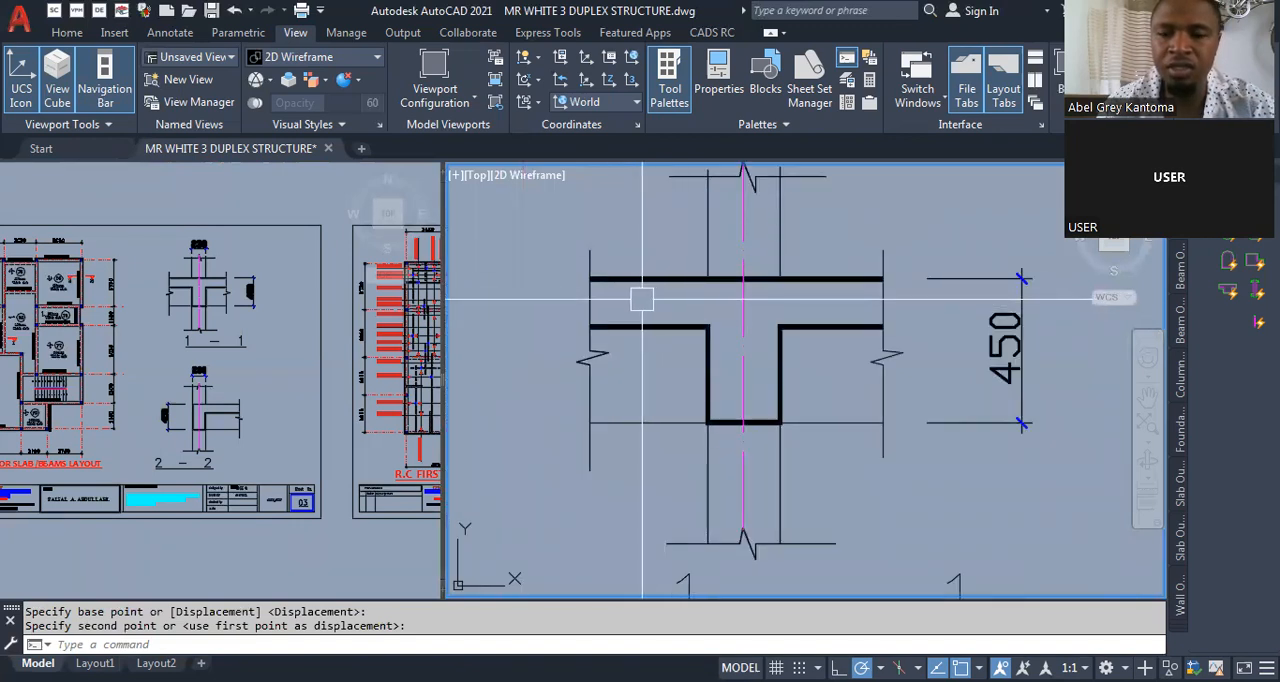
scroll(670, 380, down, 2)
scroll(684, 396, up, 2)
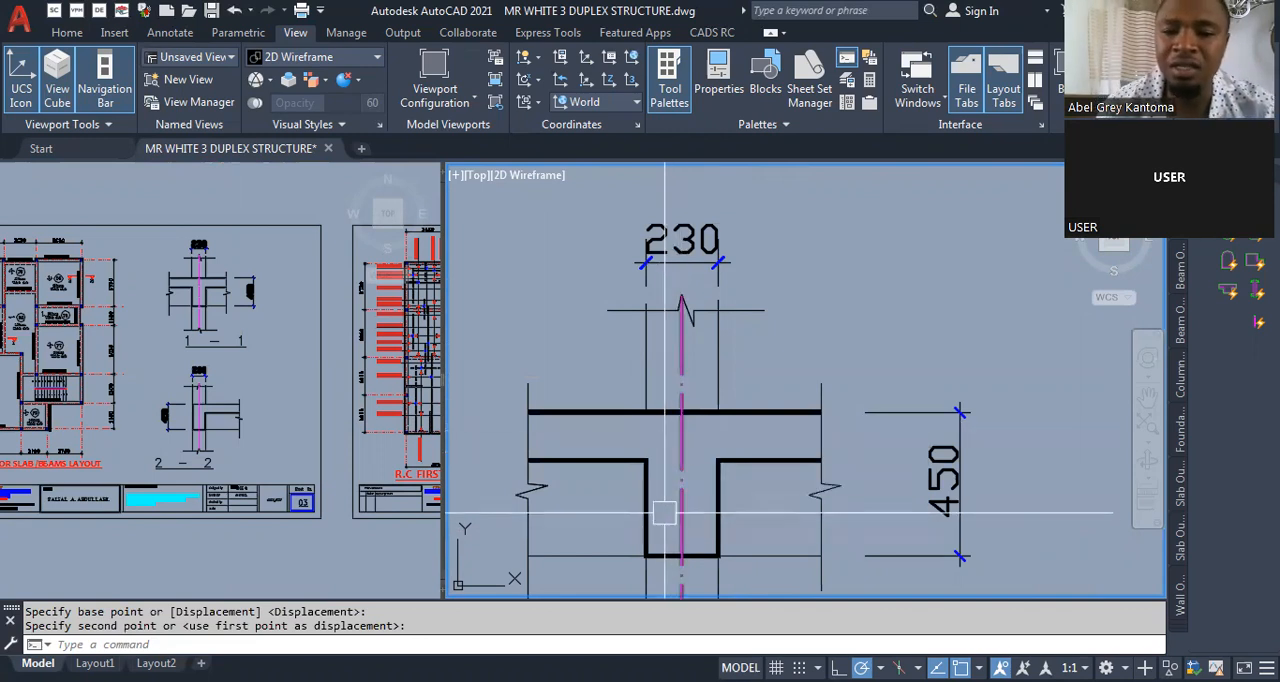
scroll(663, 509, down, 3)
scroll(670, 470, up, 3)
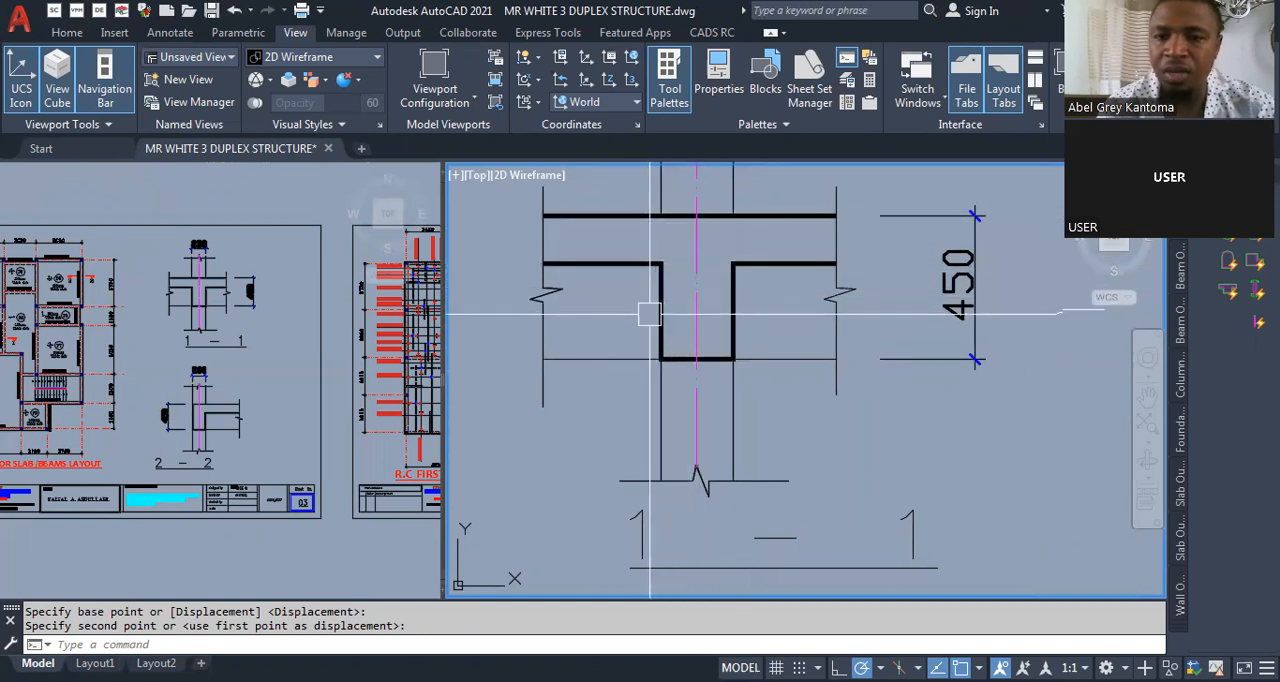
scroll(700, 335, down, 8)
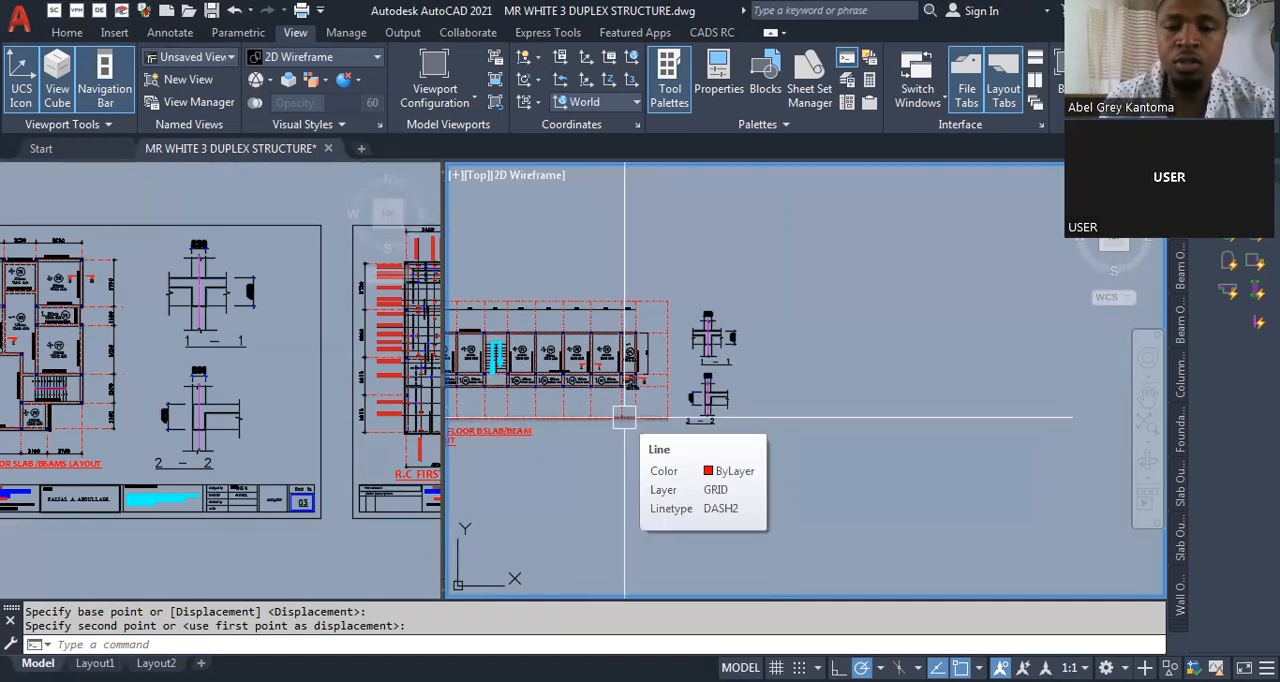
key(Escape)
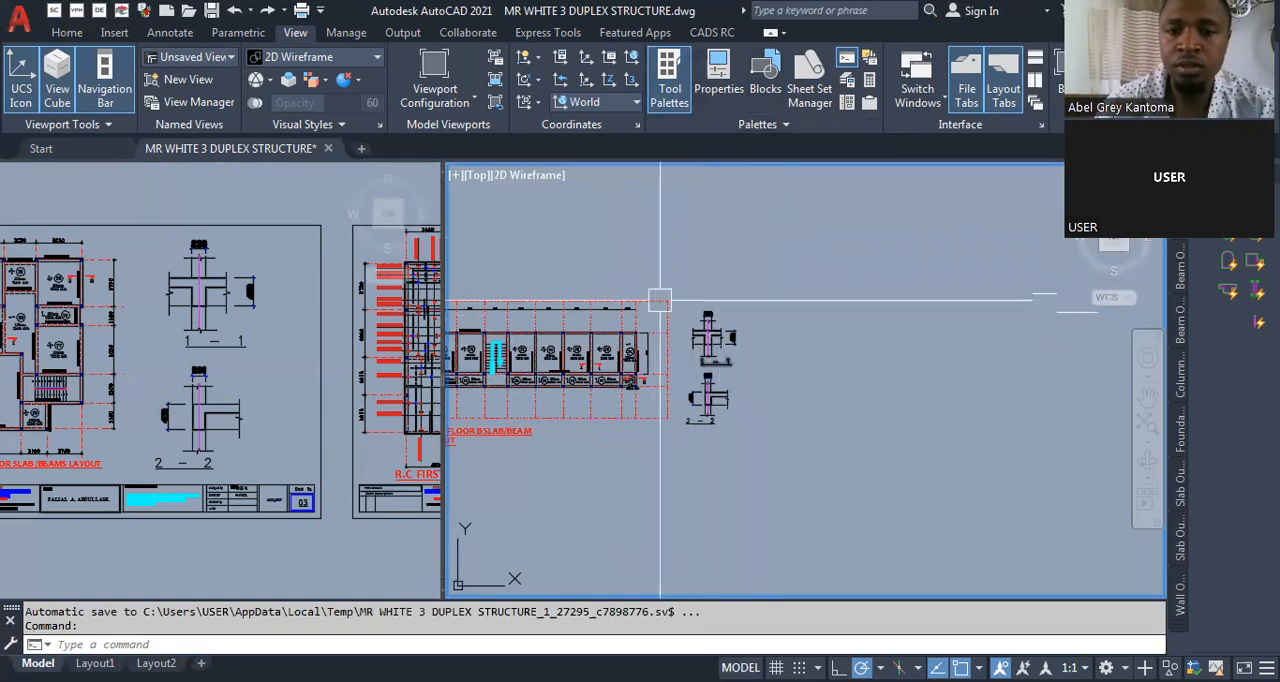
scroll(776, 306, down, 3)
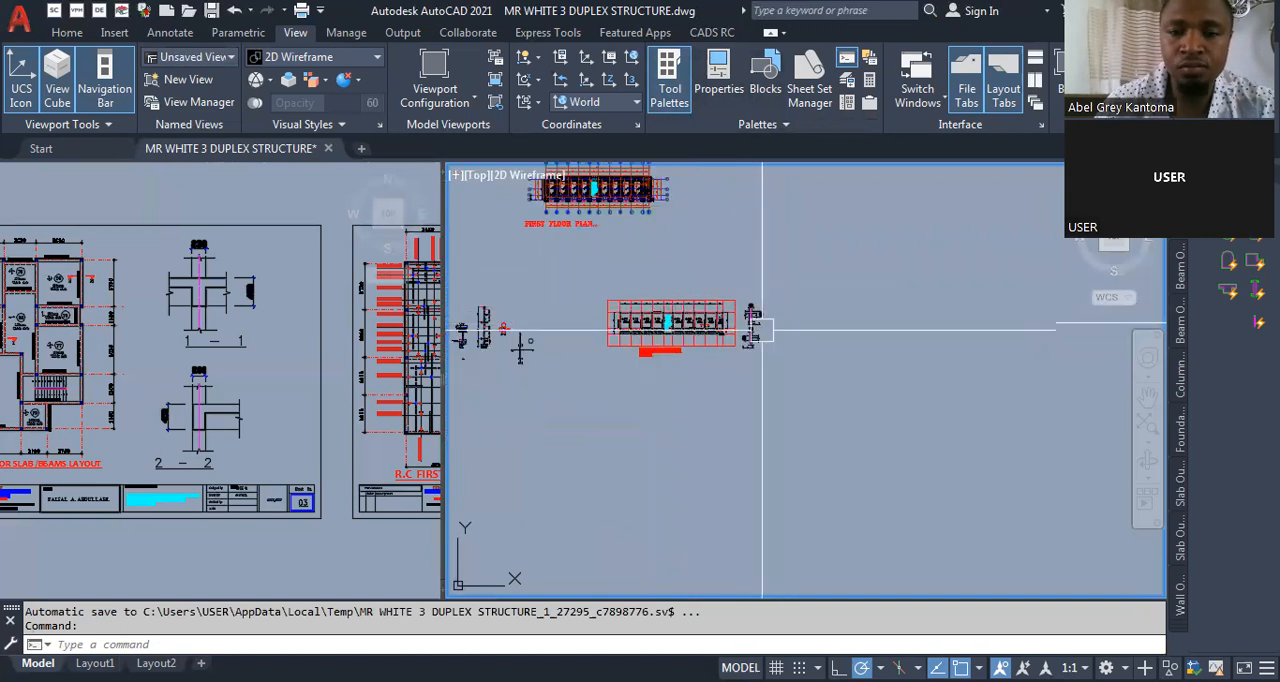